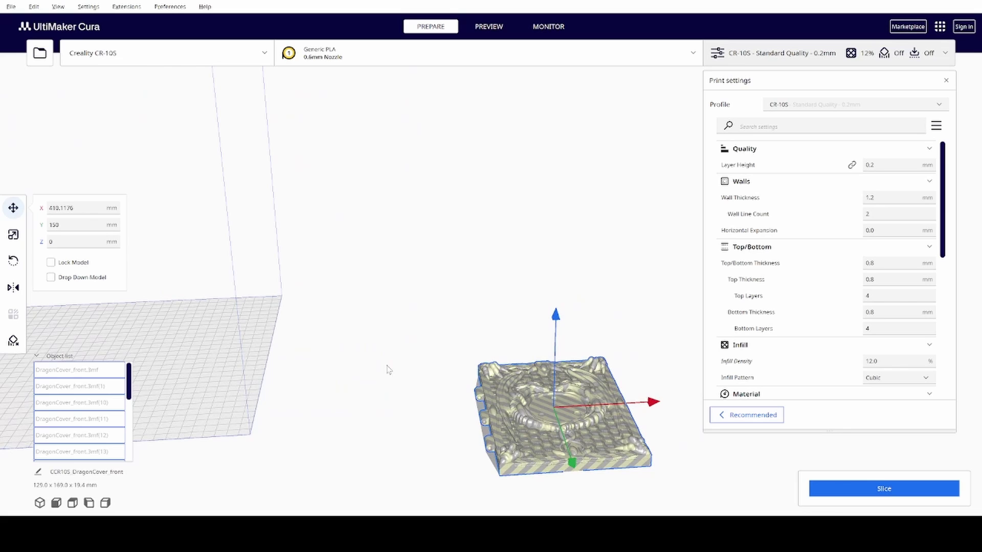
Step: Select all the dragon cover parts and group them into one object
middle_drag(434, 380, 420, 292)
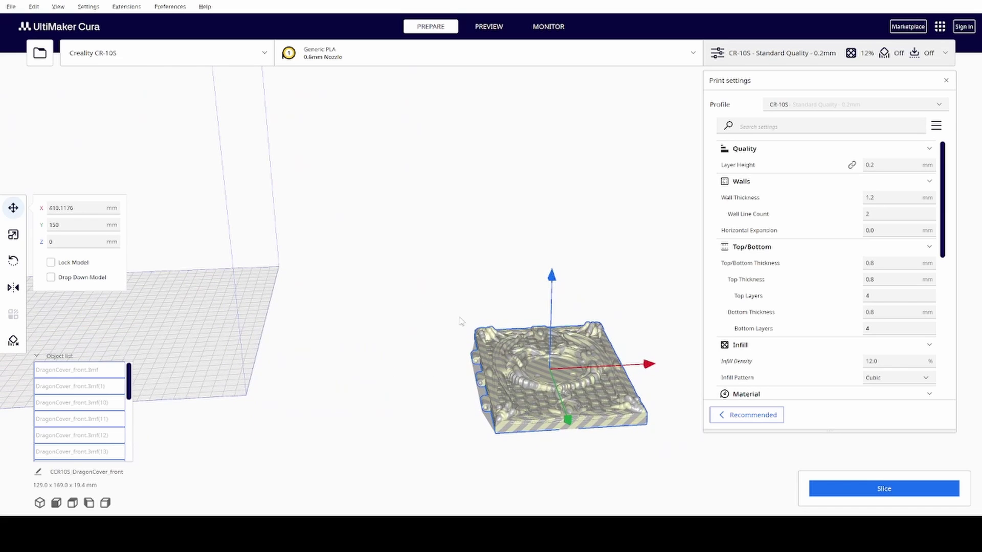
click(631, 323)
click(603, 357)
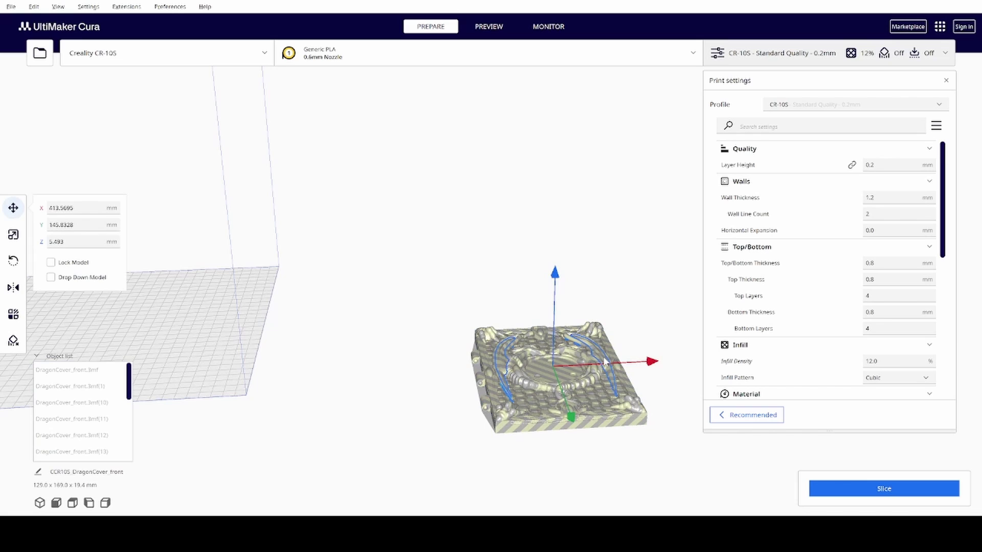
key(ctrl+z)
key(ctrl+a)
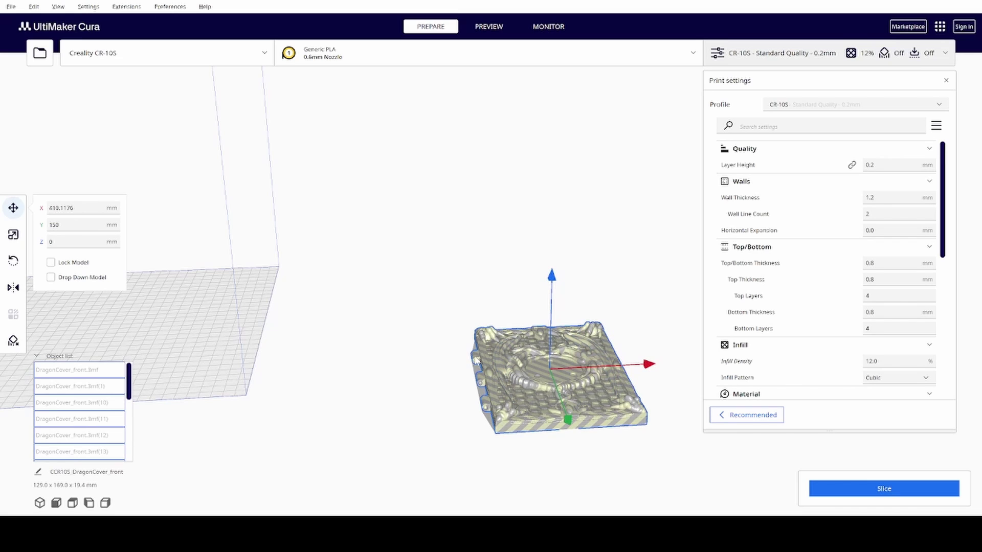
right_drag(488, 341, 448, 303)
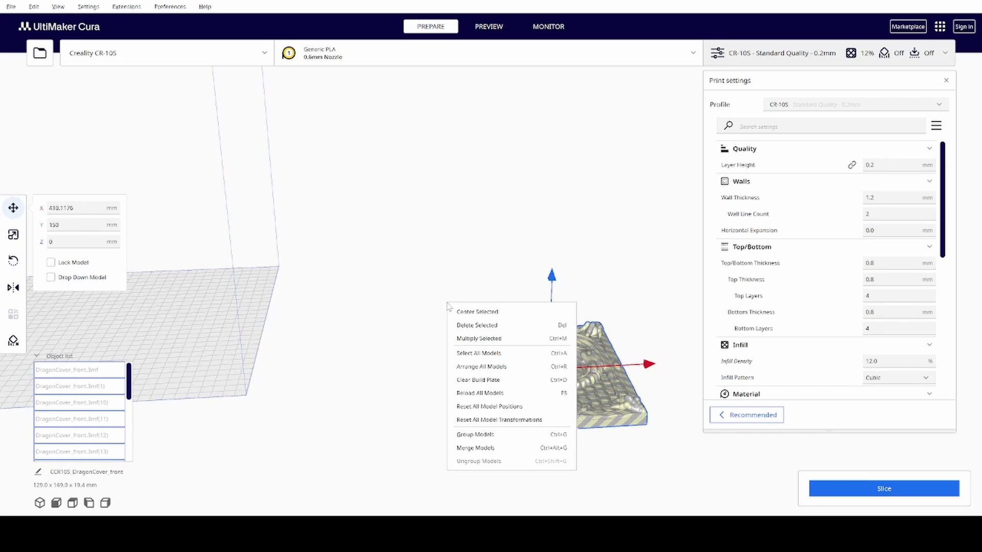
click(516, 435)
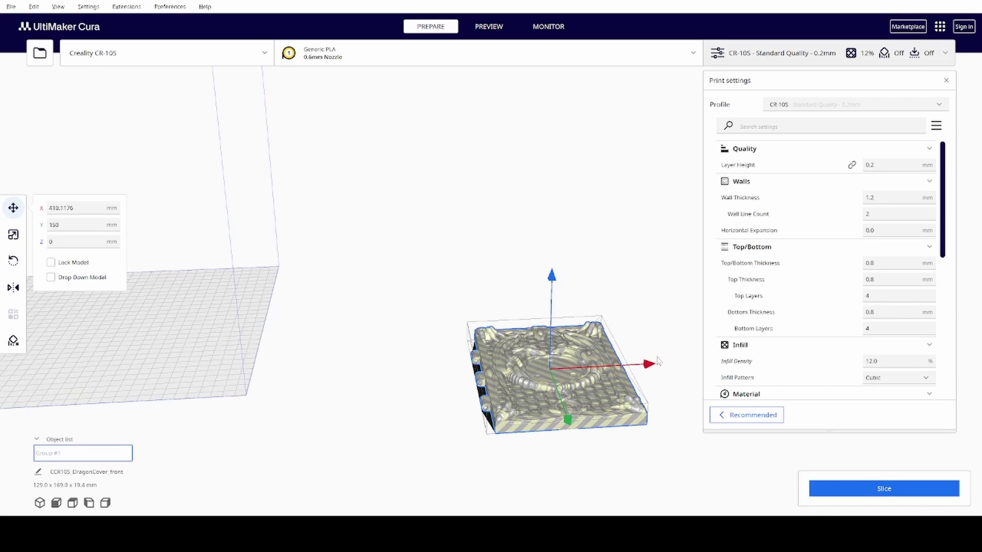
Step: Centre the grouped cover on the build plate and deselect it
drag(649, 367, 602, 370)
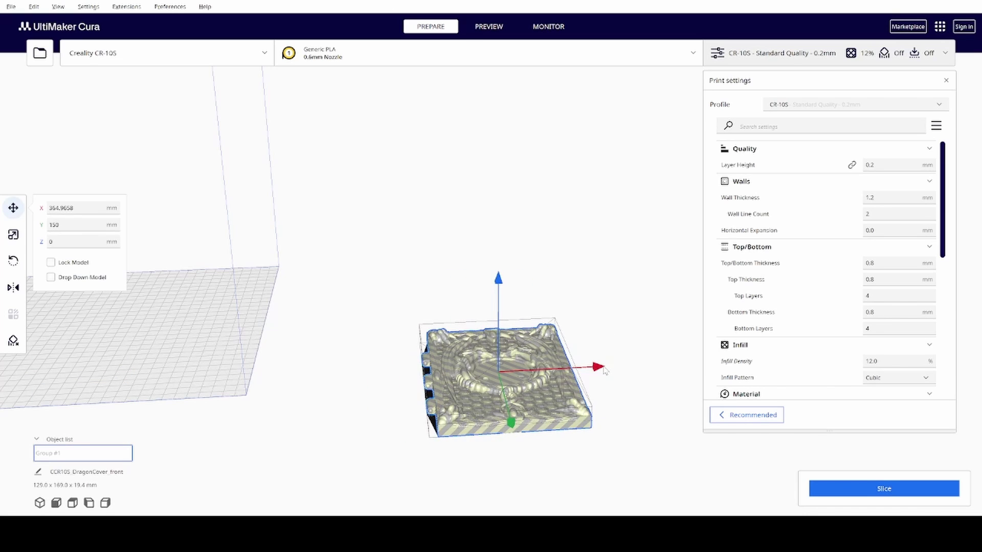
right_click(578, 354)
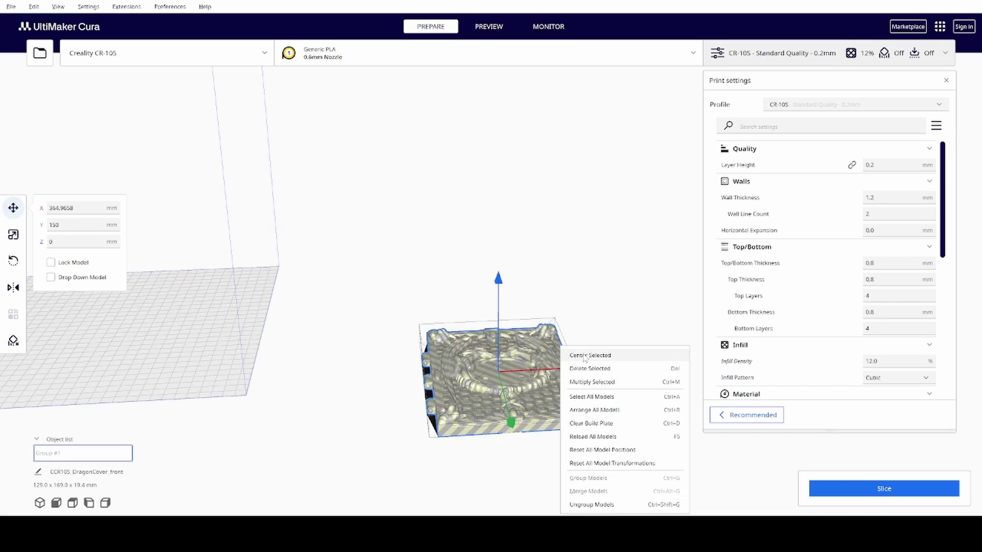
click(585, 355)
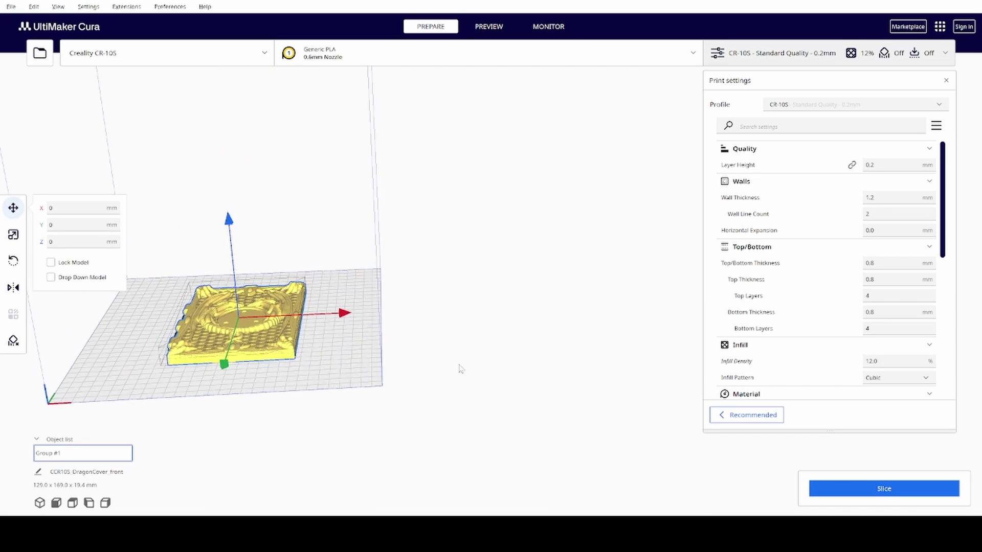
click(483, 359)
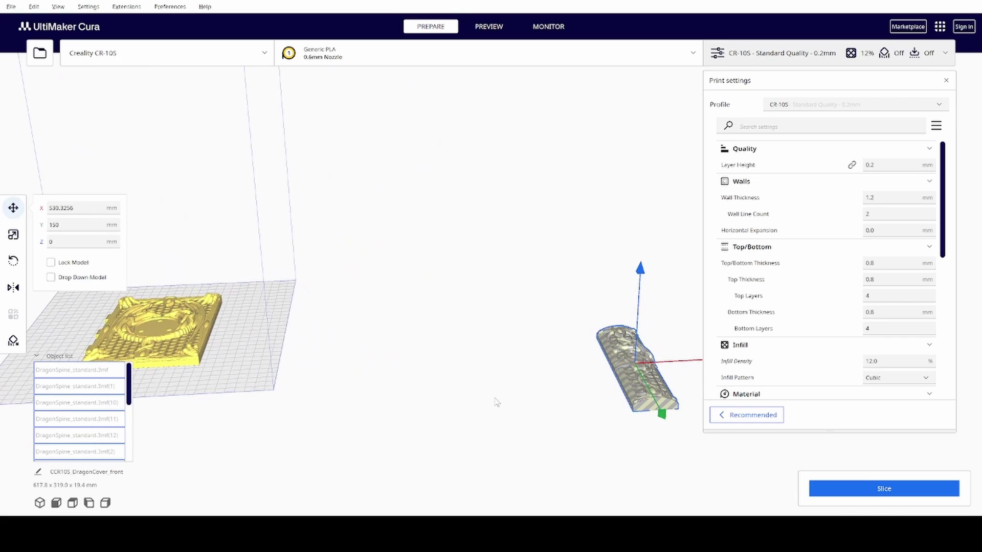
Step: Group the spine parts as Group #2 and centre it on the plate
right_click(597, 352)
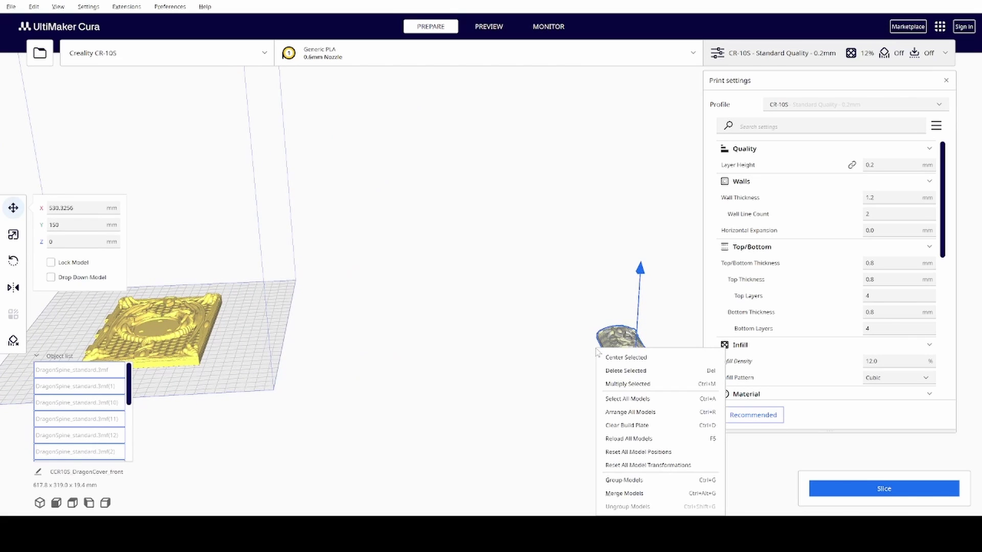
click(632, 484)
right_click(621, 331)
click(639, 340)
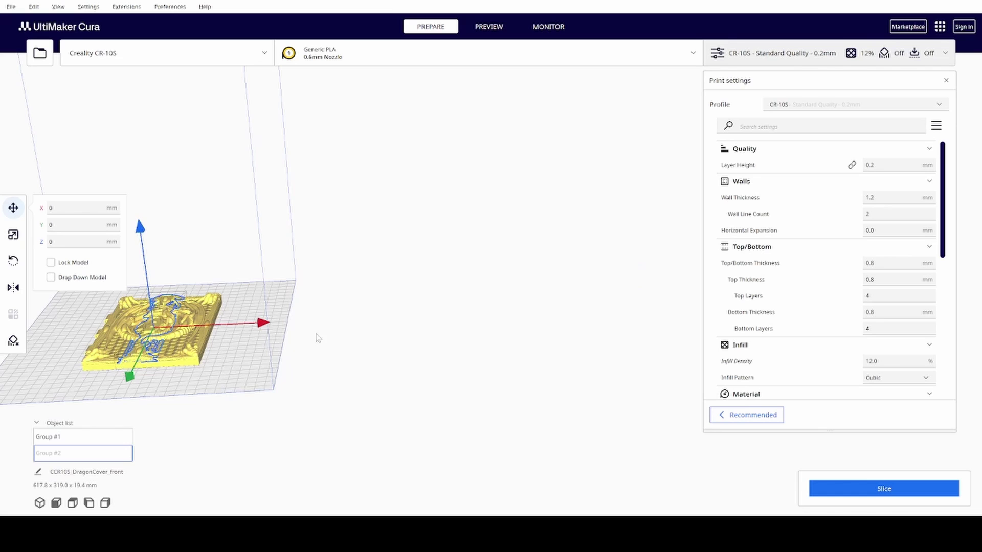
Step: Arrange all models so the spine sits beside the cover at X -89
right_click(273, 347)
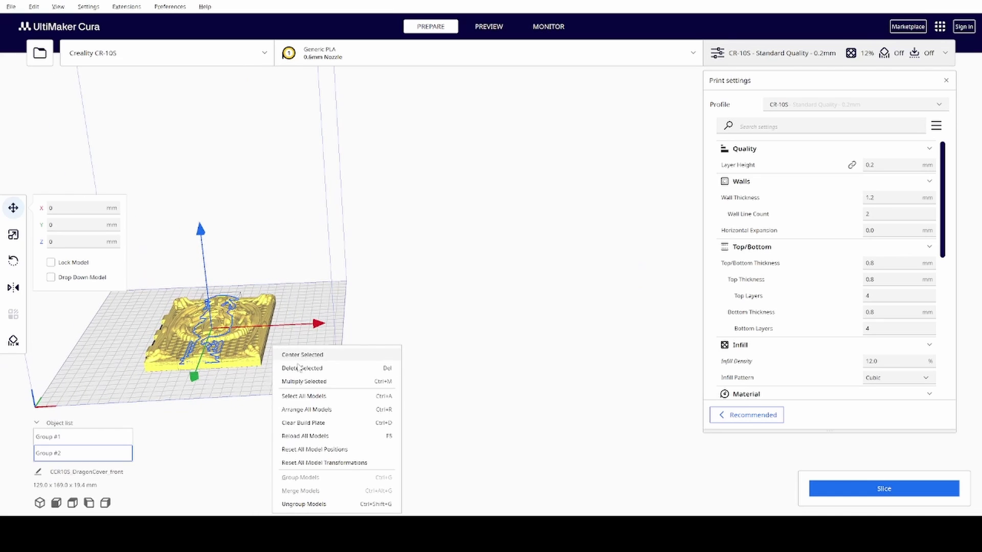
click(307, 409)
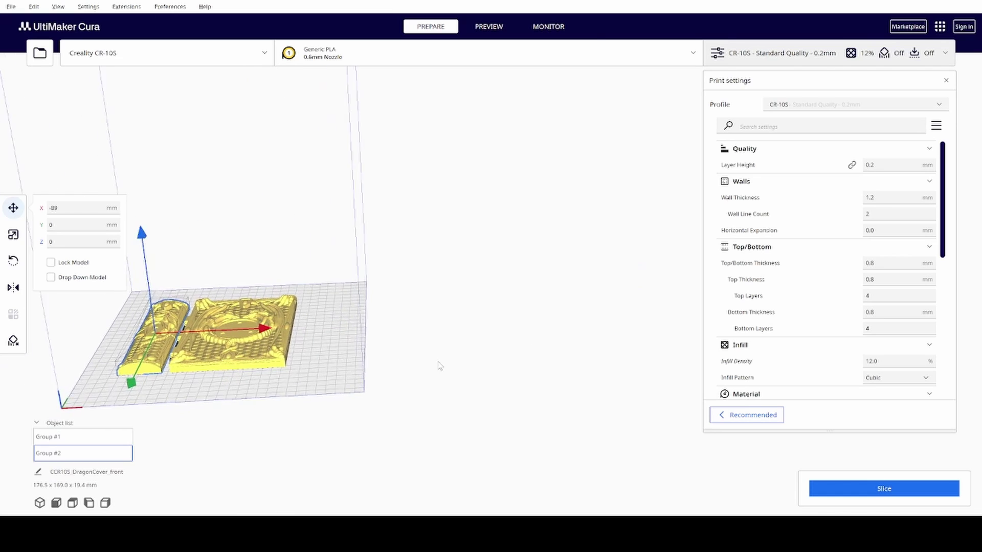
click(514, 363)
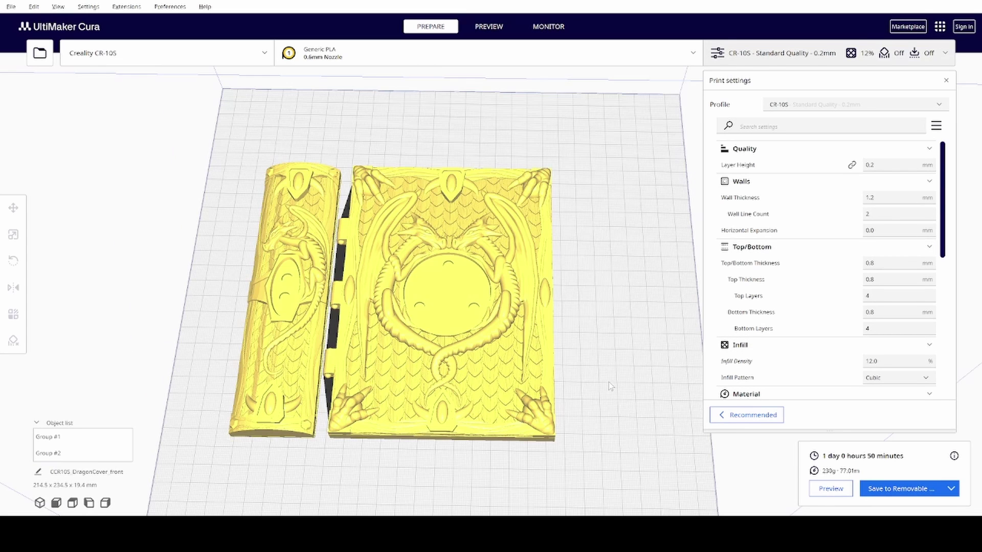
Step: Slice cover and spine and view the layer preview, estimated 1 day 0 hours 50 minutes
right_drag(611, 384, 606, 360)
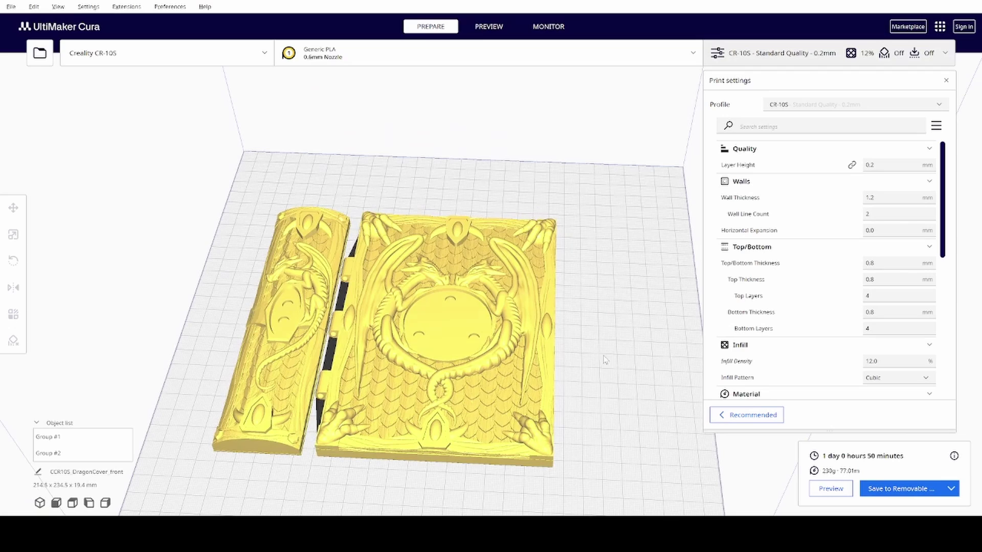
click(481, 29)
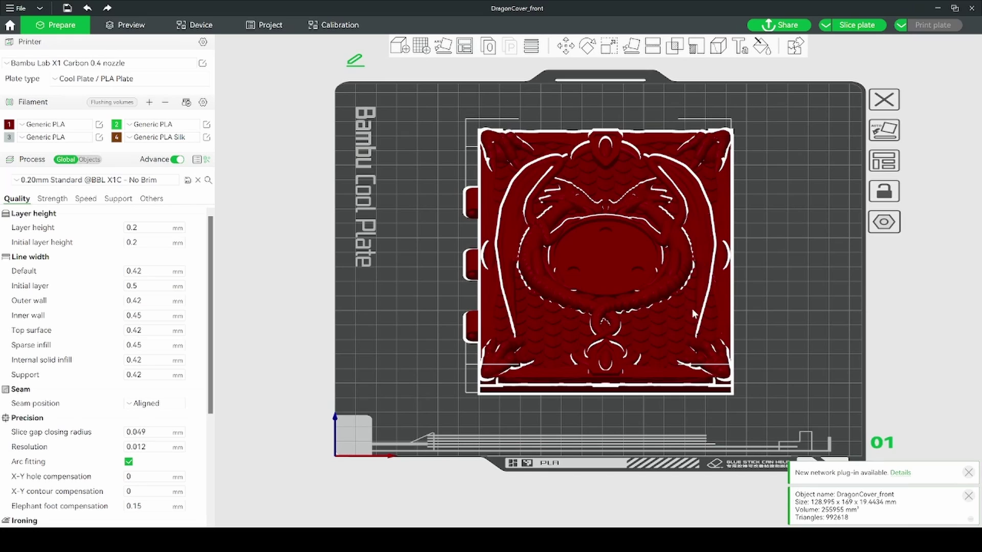
Step: In the per-part object list, set Object_4's filament to 2 for green corner accents
click(91, 160)
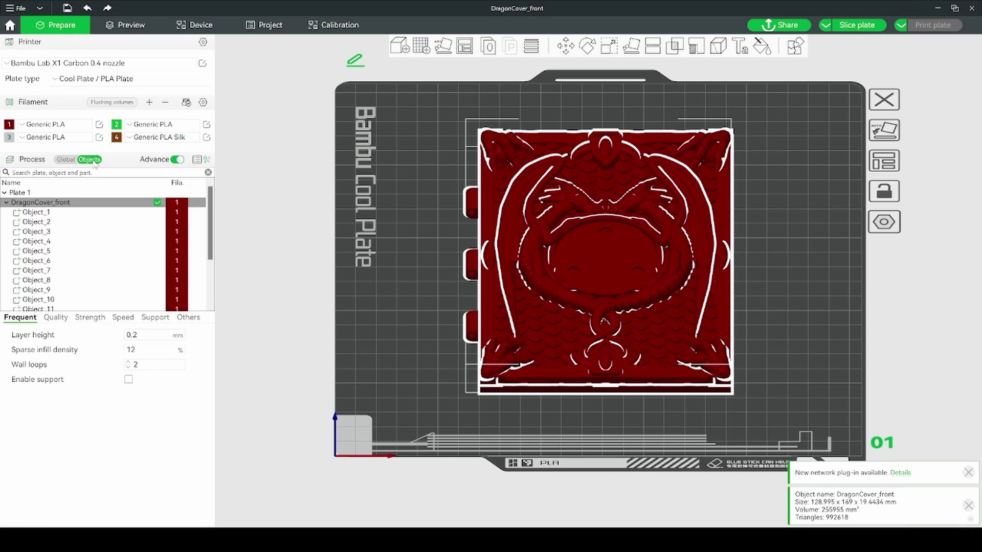
click(108, 223)
click(168, 242)
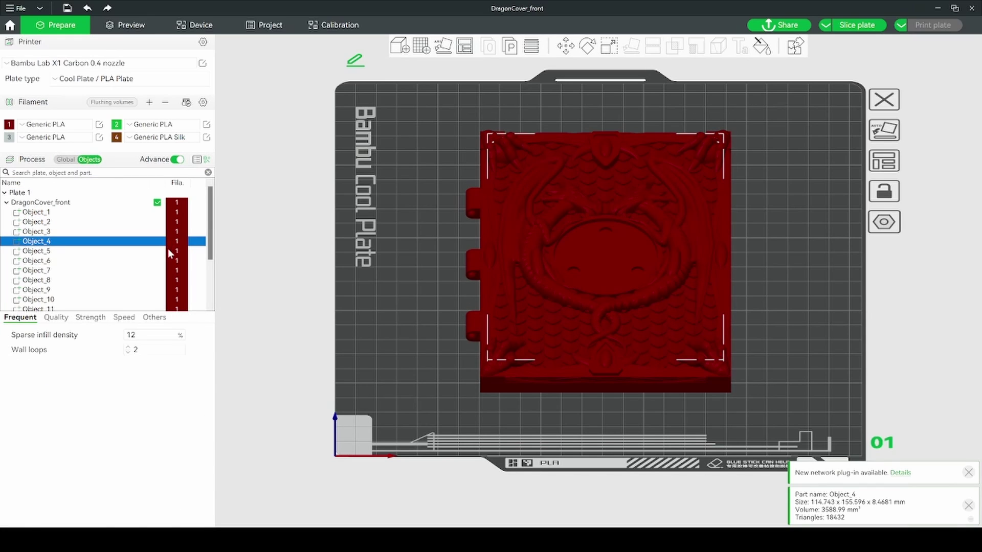
click(175, 241)
click(186, 266)
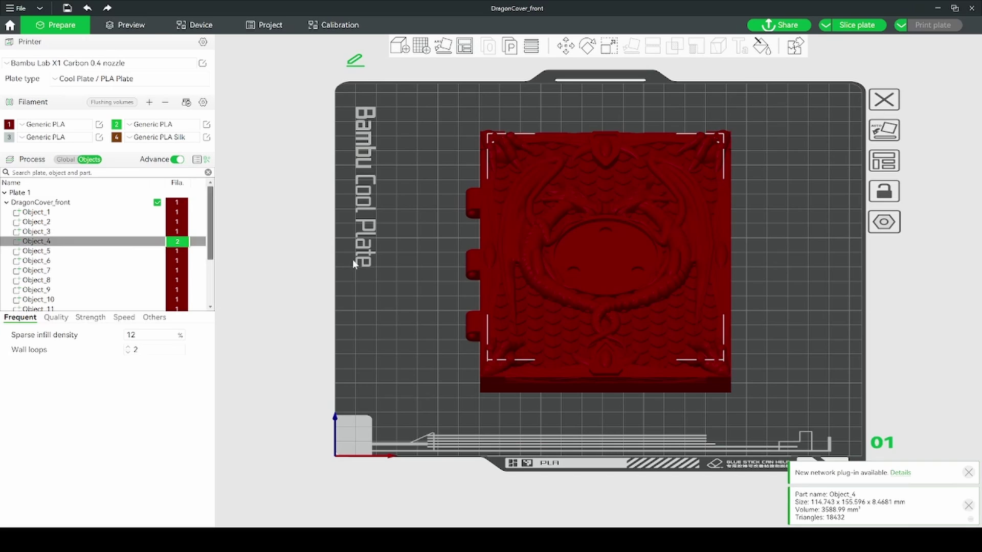
click(353, 264)
Step: Tilt the view and check the Object_5 and Object_6 parts, then clear the selection
drag(365, 278, 356, 281)
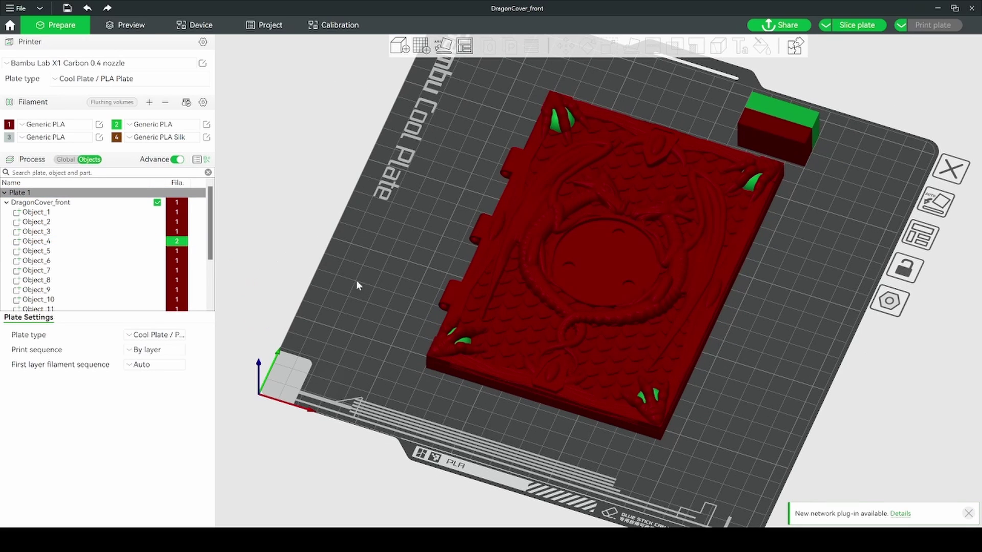
click(188, 253)
click(188, 262)
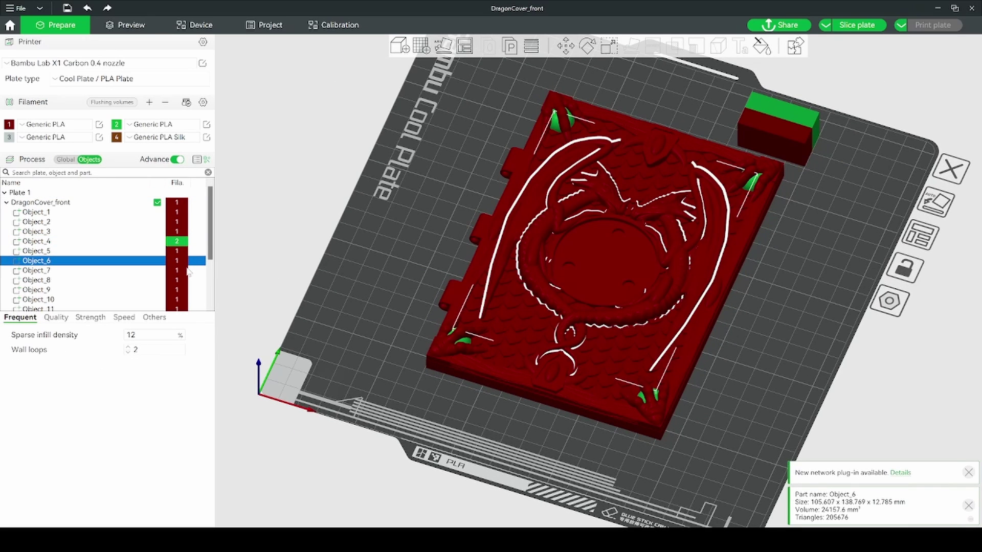
click(436, 235)
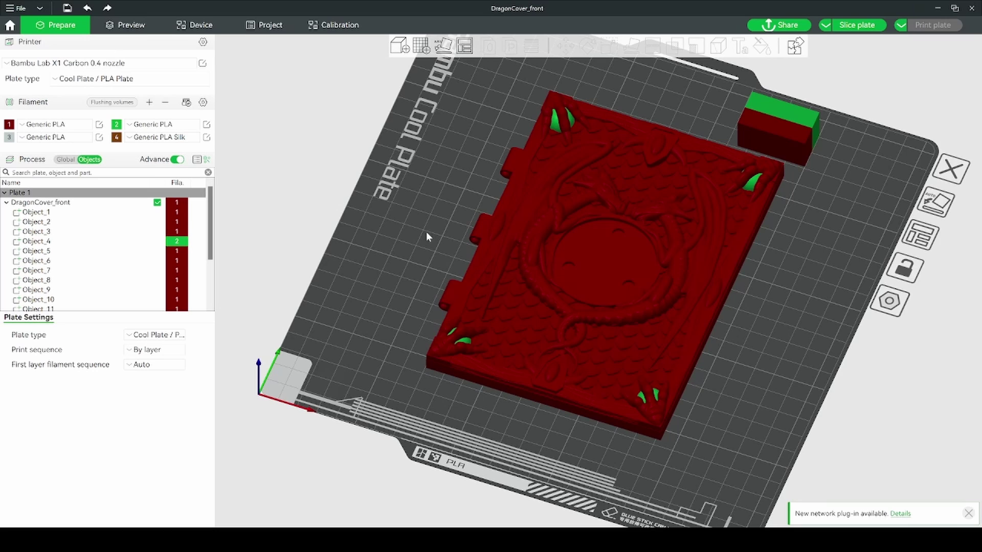
drag(431, 238, 431, 240)
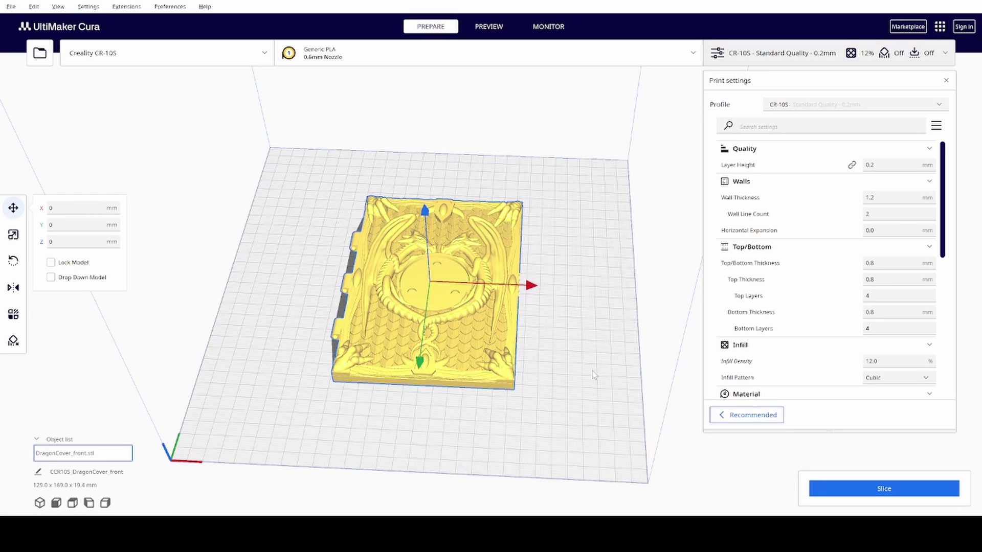
Step: Select DragonCover_front.stl and view its sliced preview, estimated at 9 hours 52 minutes
click(568, 359)
right_drag(584, 392, 557, 374)
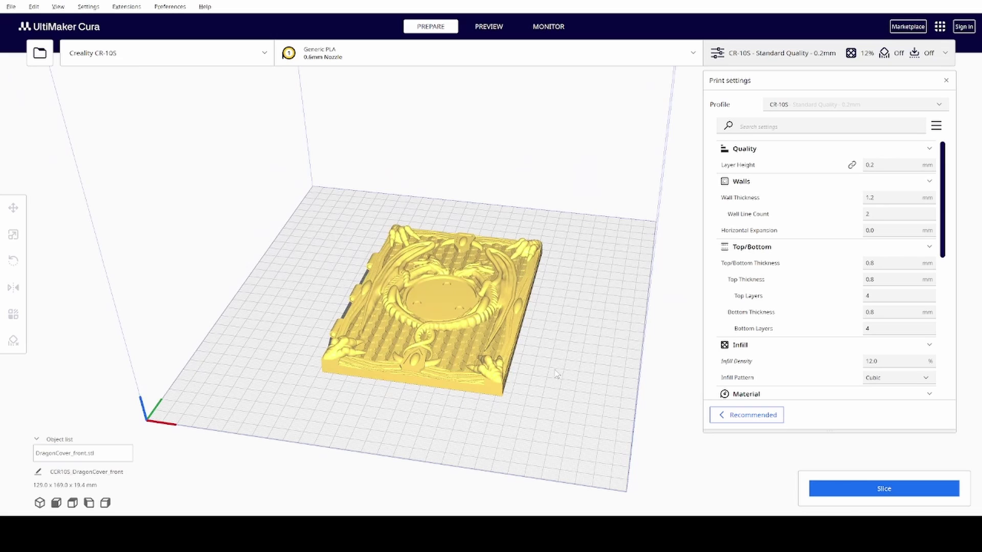
click(496, 358)
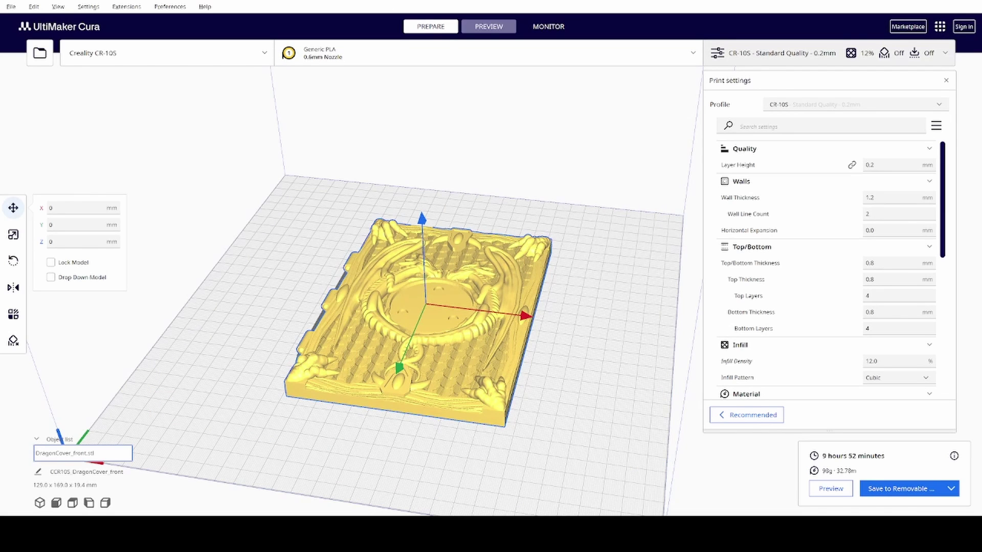
click(489, 26)
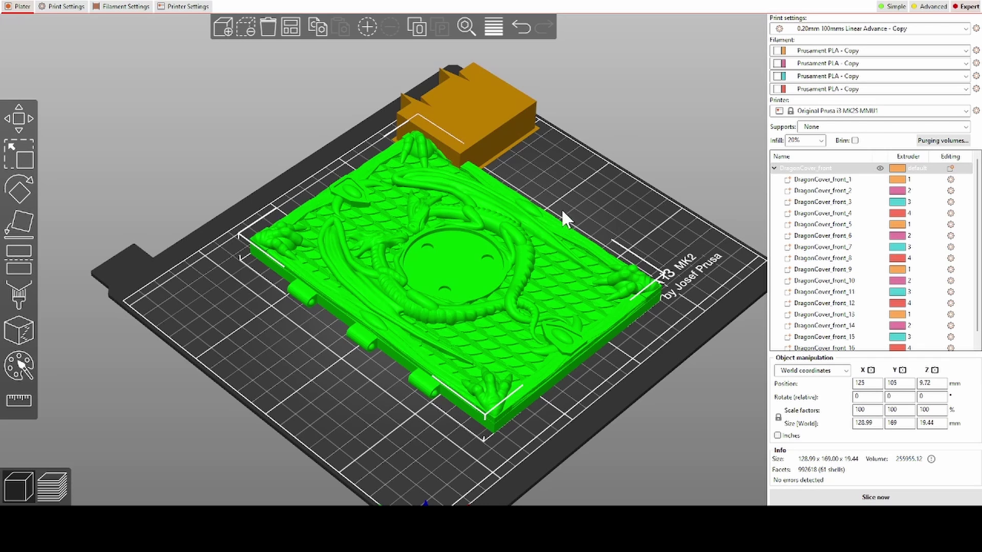
Step: Slide the dragon cover left to X 99.31 and reselect it
drag(484, 261, 422, 290)
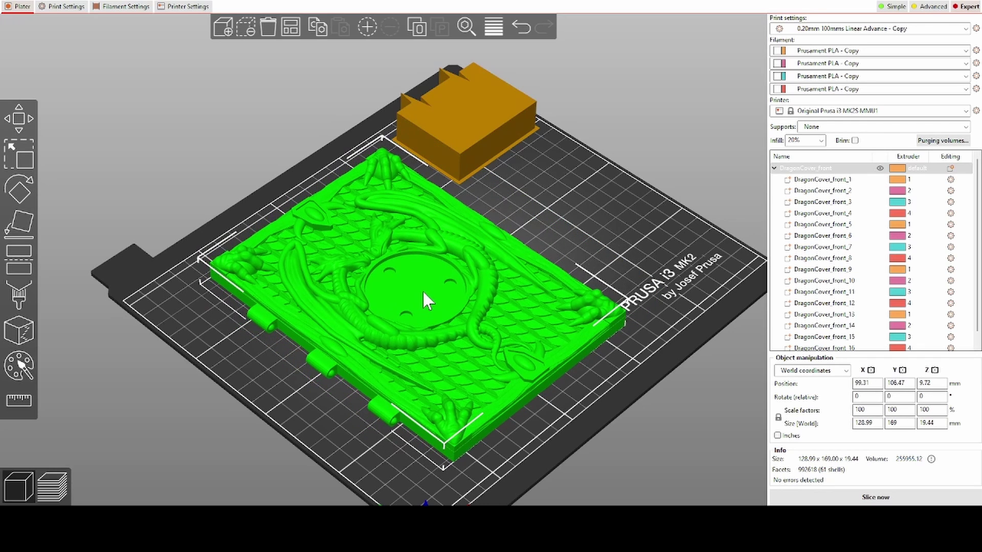
click(563, 206)
click(423, 228)
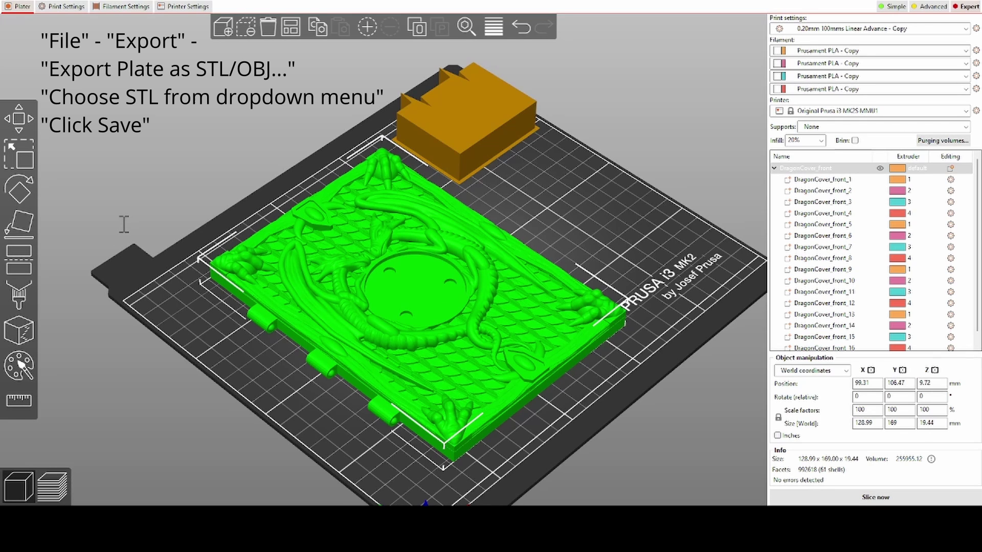
click(397, 259)
click(562, 212)
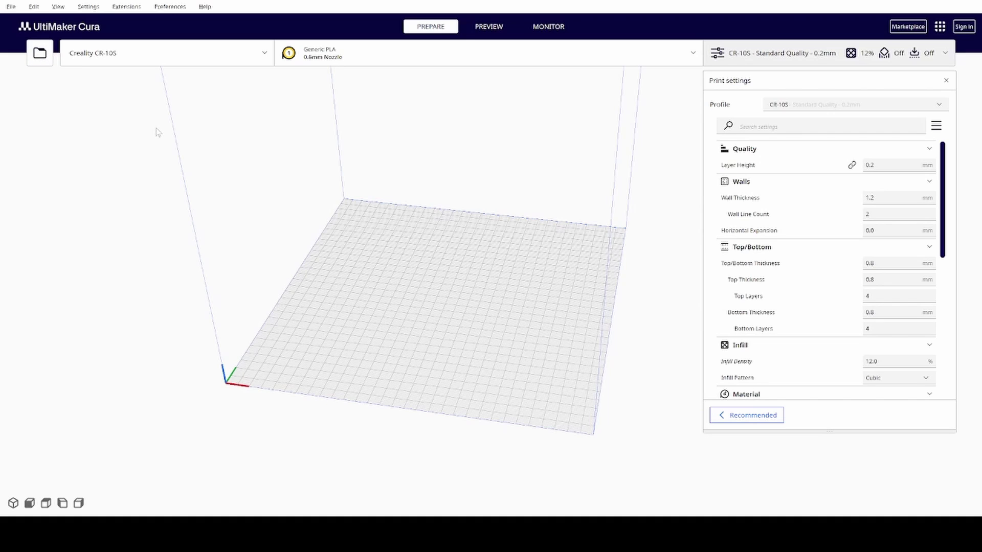
Step: Load DragonCover_front2.stl and view its sliced layers, 9 hours 52 minutes and 98g
click(526, 290)
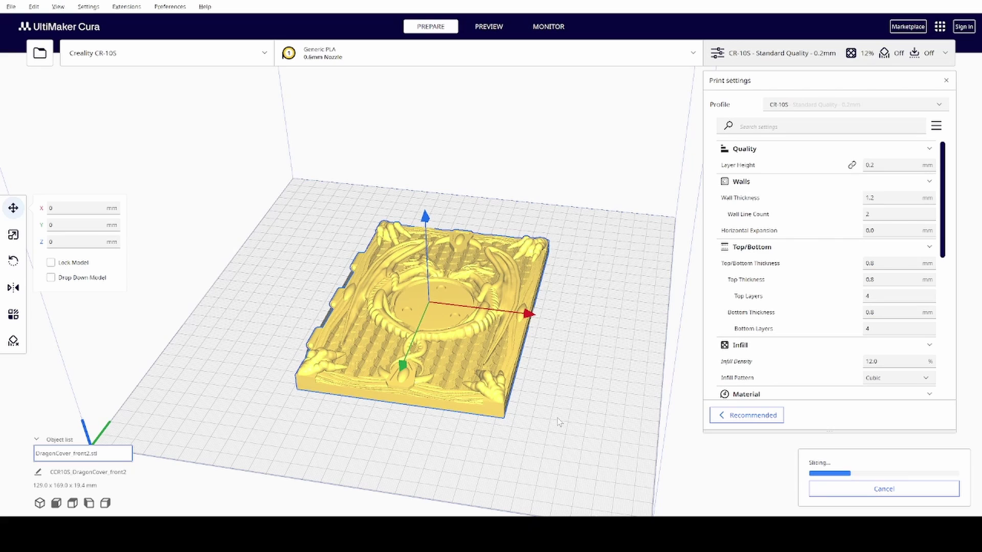
click(494, 27)
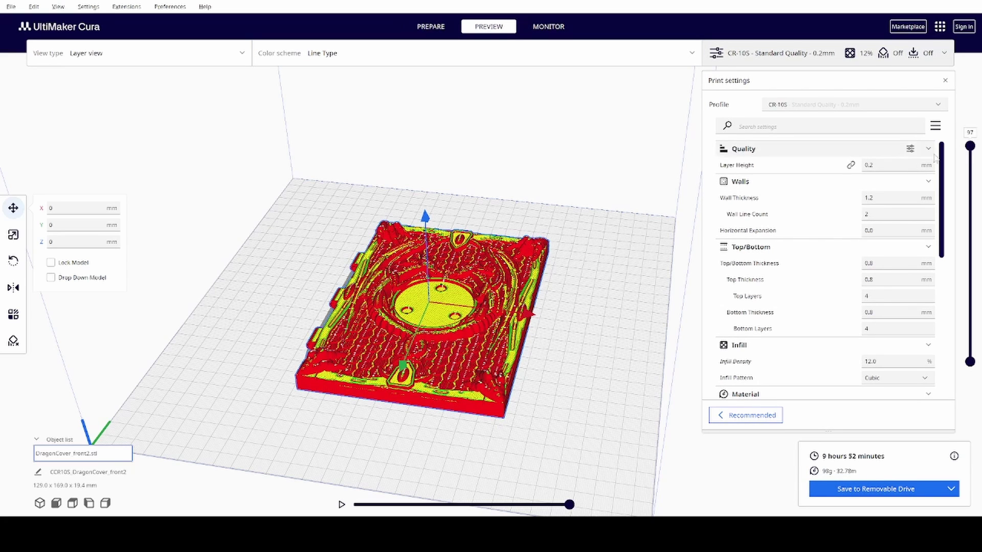